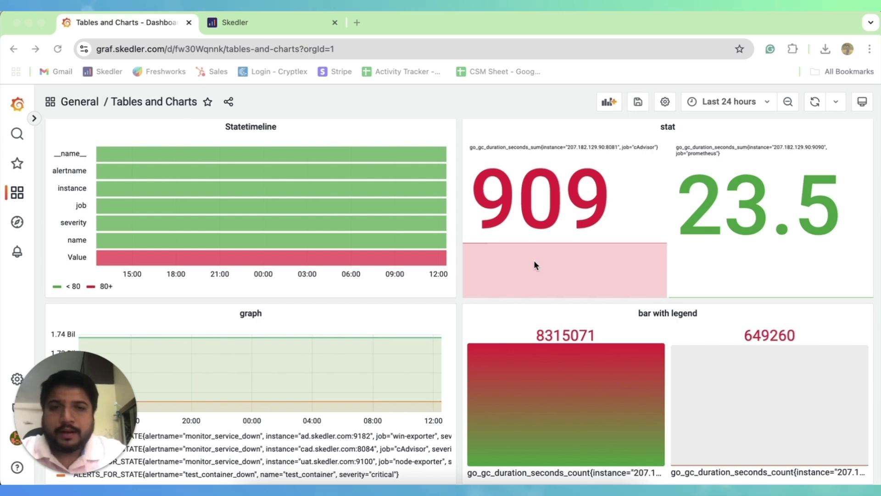
Look over the Tables and Charts dashboard panels, then switch to the Skedler Reports tab
{"action": "scroll", "coordinate": [535, 265], "scroll_direction": "up", "scroll_amount": 1}
{"action": "scroll", "coordinate": [534, 265], "scroll_direction": "up", "scroll_amount": 5}
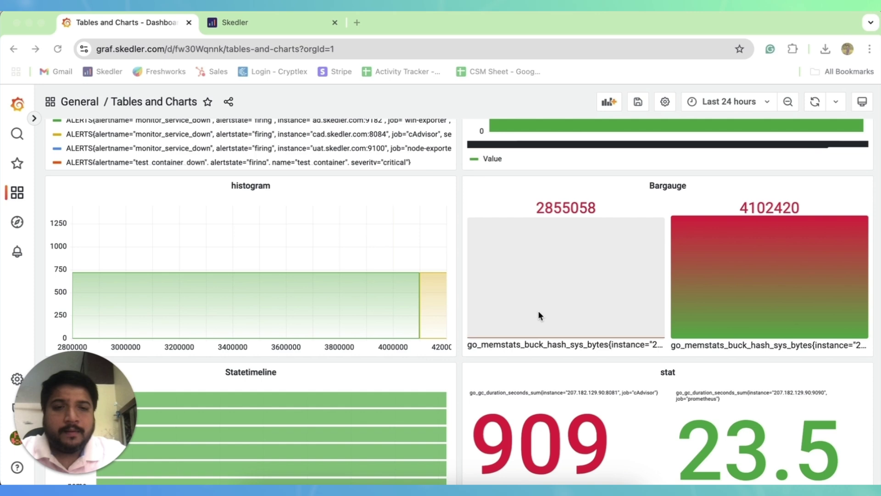
{"action": "scroll", "coordinate": [542, 331], "scroll_direction": "down", "scroll_amount": 3}
{"action": "scroll", "coordinate": [542, 336], "scroll_direction": "down", "scroll_amount": 5}
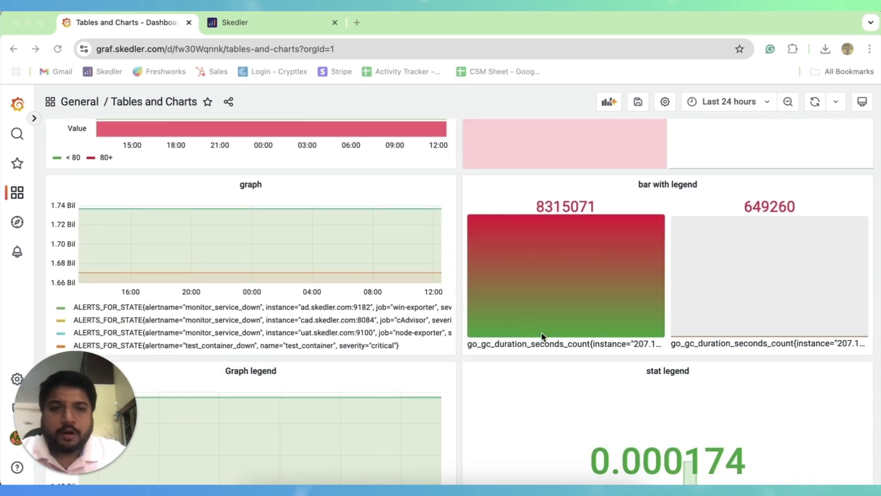
{"action": "scroll", "coordinate": [542, 334], "scroll_direction": "down", "scroll_amount": 6}
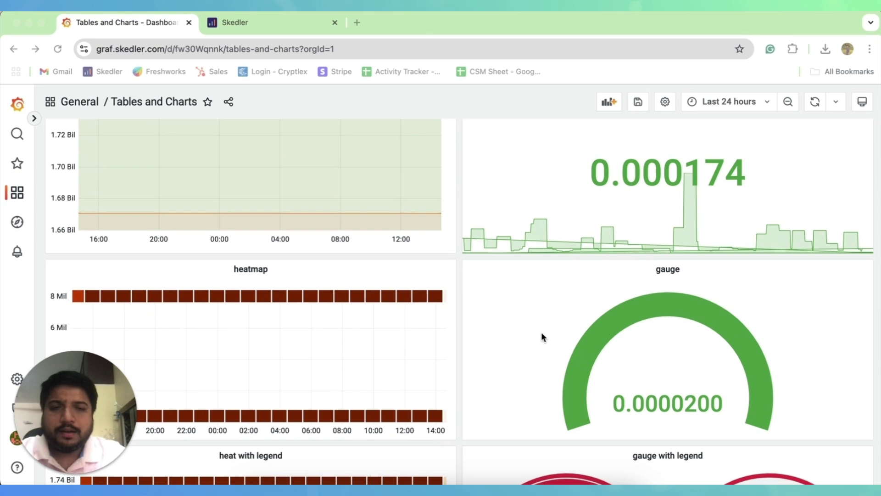
{"action": "scroll", "coordinate": [542, 332], "scroll_direction": "down", "scroll_amount": 6}
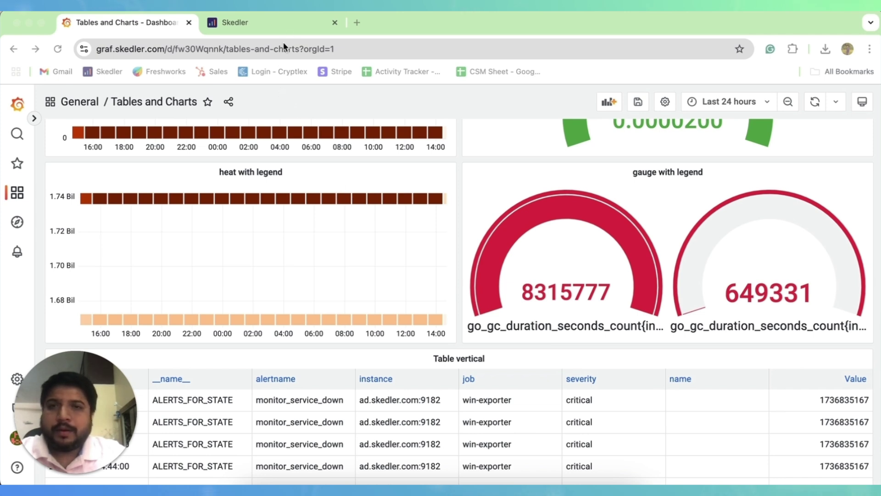
{"action": "left_click", "coordinate": [289, 31]}
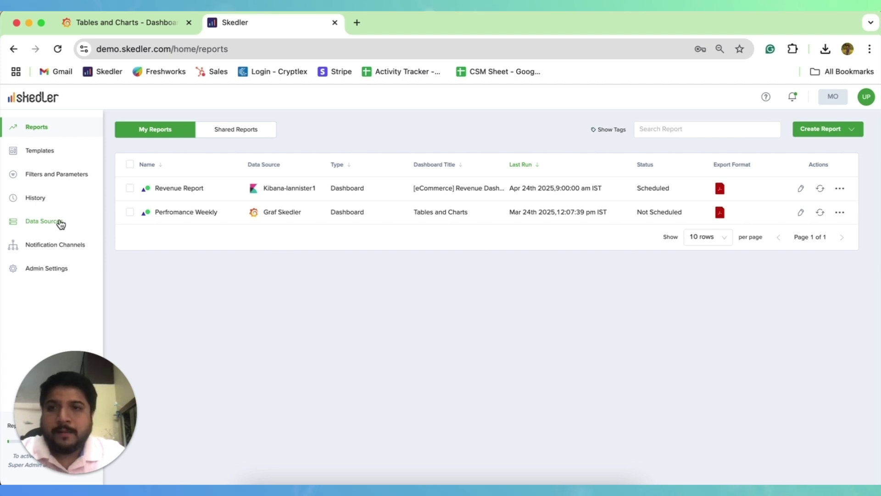
Show the Create Report options, Visual Report and Tabular Report
{"action": "left_click", "coordinate": [837, 134]}
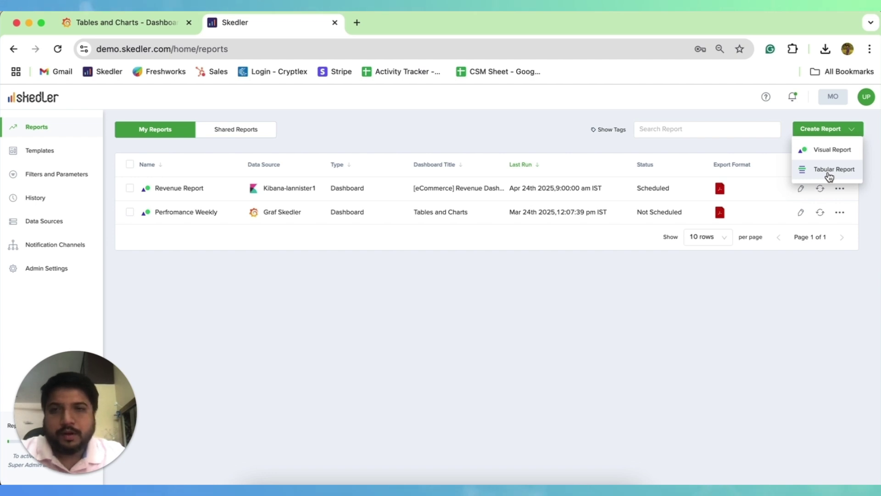
Start a new visual report and name it 'System Perf Weekly'
{"action": "left_click", "coordinate": [831, 150]}
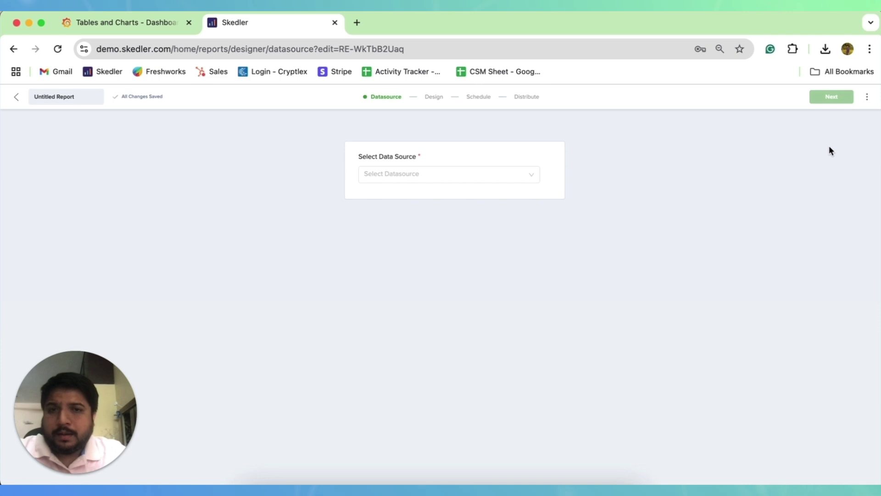
{"action": "left_click", "coordinate": [83, 97]}
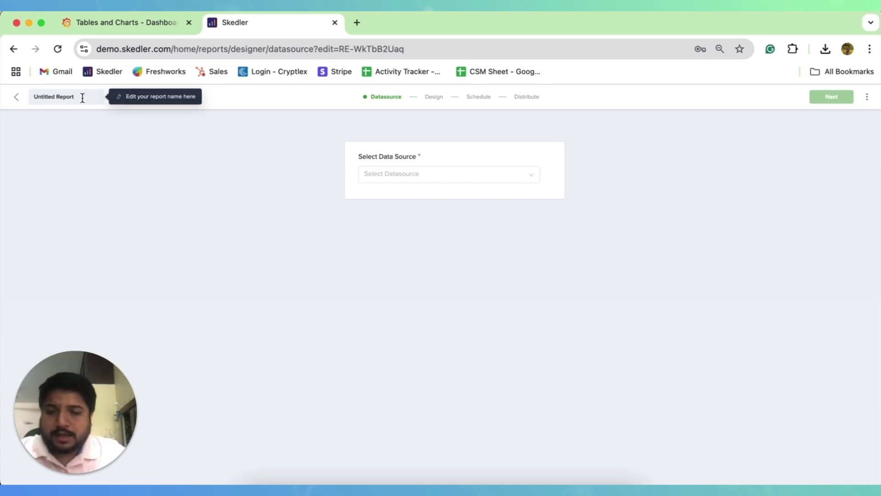
{"action": "key", "text": "super+a"}
{"action": "key", "text": "BackSpace"}
{"action": "type", "text": "S"}
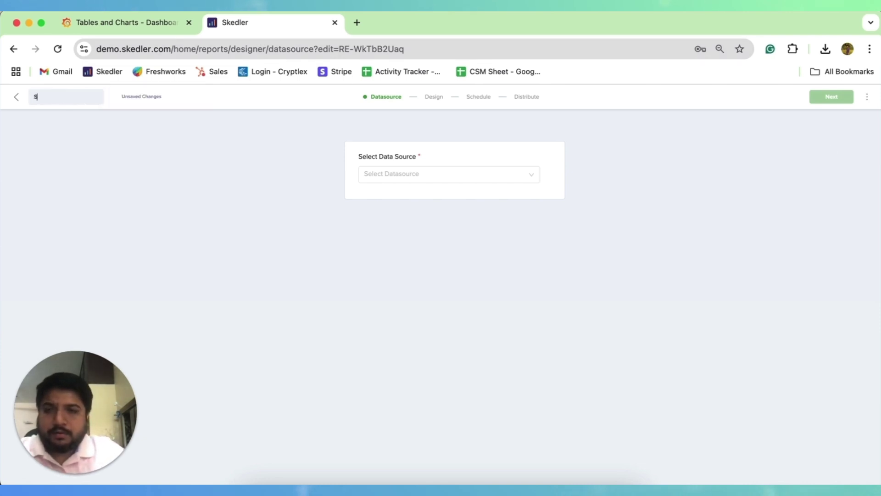
{"action": "type", "text": "ystem"}
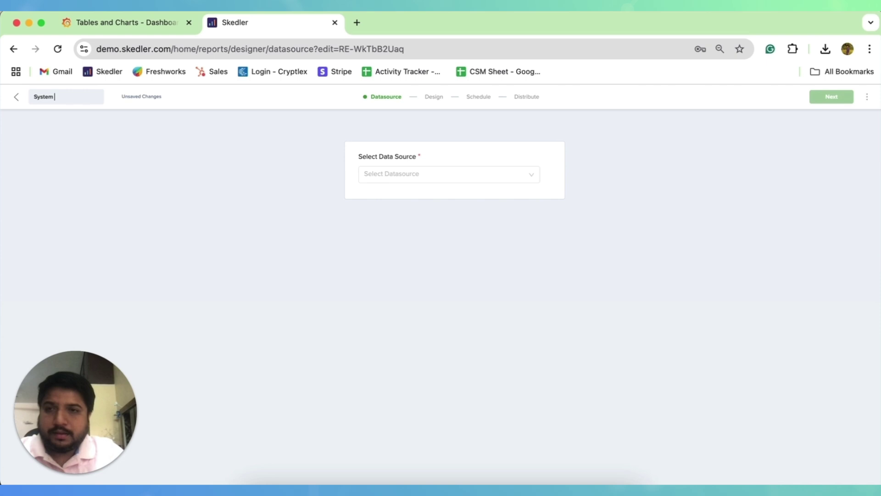
{"action": "type", "text": " Perf We"}
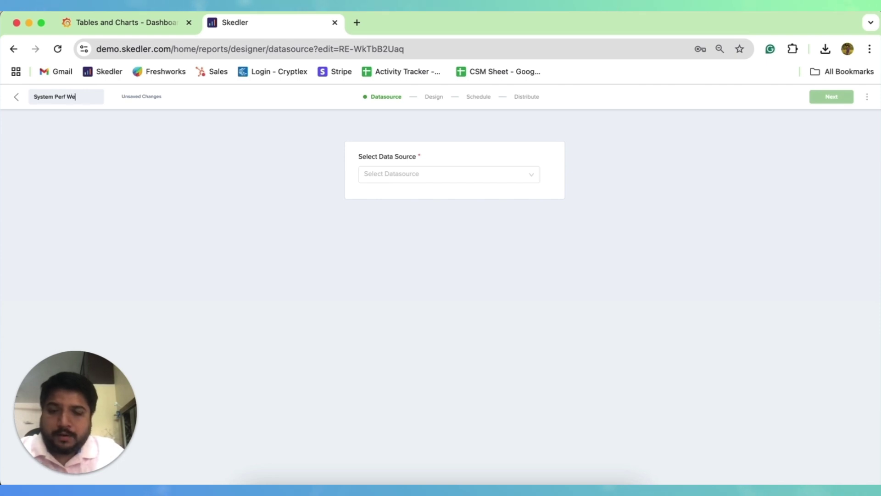
{"action": "type", "text": "ekly"}
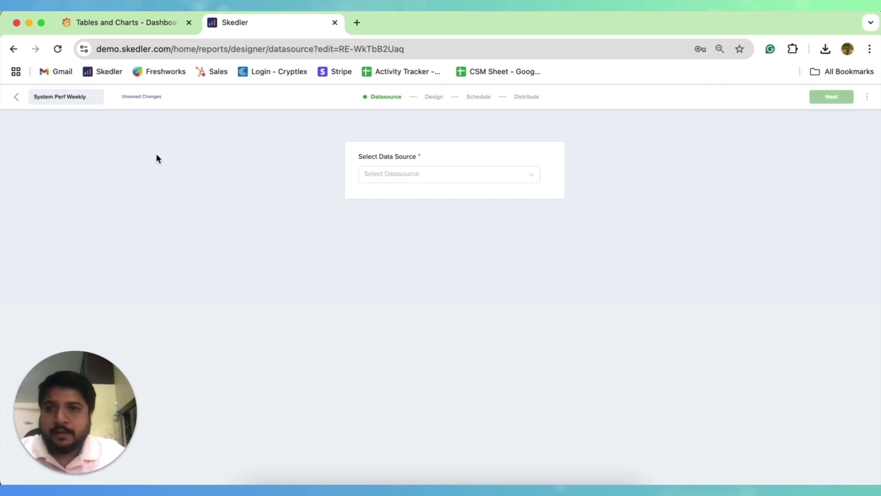
Set the report's data source to Graf Skedler with organization Main Org
{"action": "left_click", "coordinate": [417, 177]}
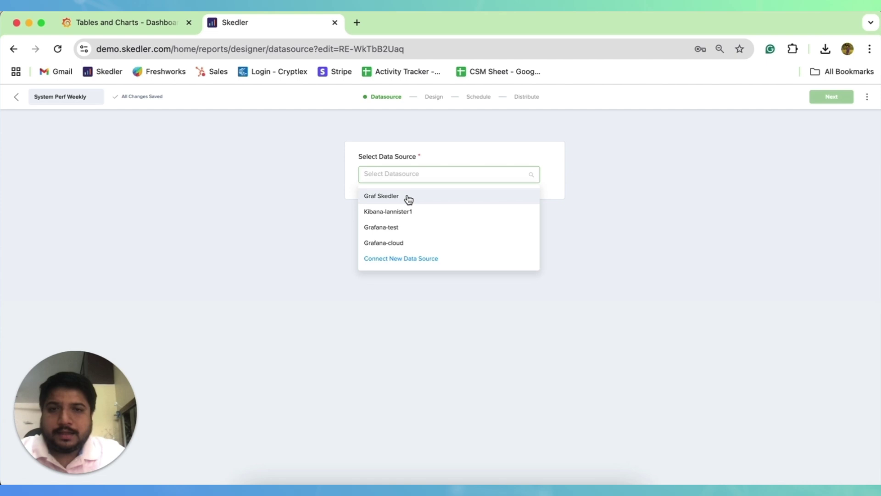
{"action": "left_click", "coordinate": [408, 198]}
{"action": "left_click", "coordinate": [400, 243]}
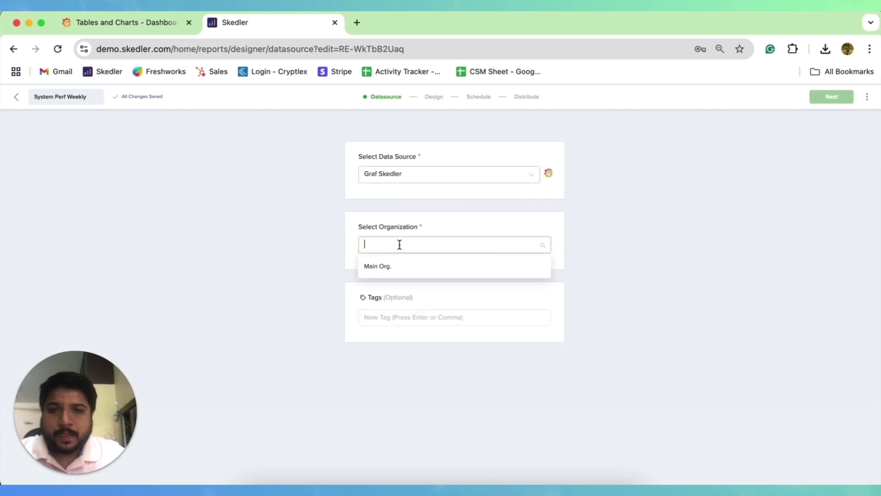
{"action": "left_click", "coordinate": [394, 269]}
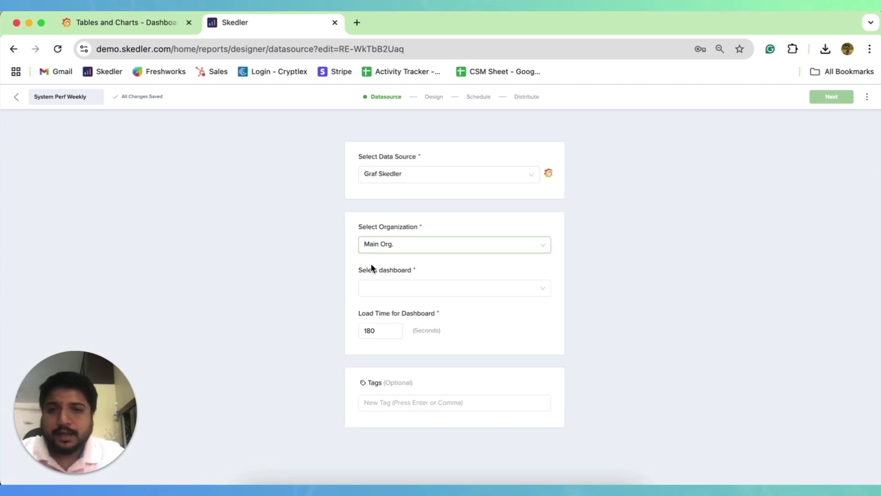
Choose the Tables and Charts dashboard for the report and proceed to design
{"action": "left_click", "coordinate": [148, 23]}
{"action": "scroll", "coordinate": [183, 152], "scroll_direction": "up", "scroll_amount": 3}
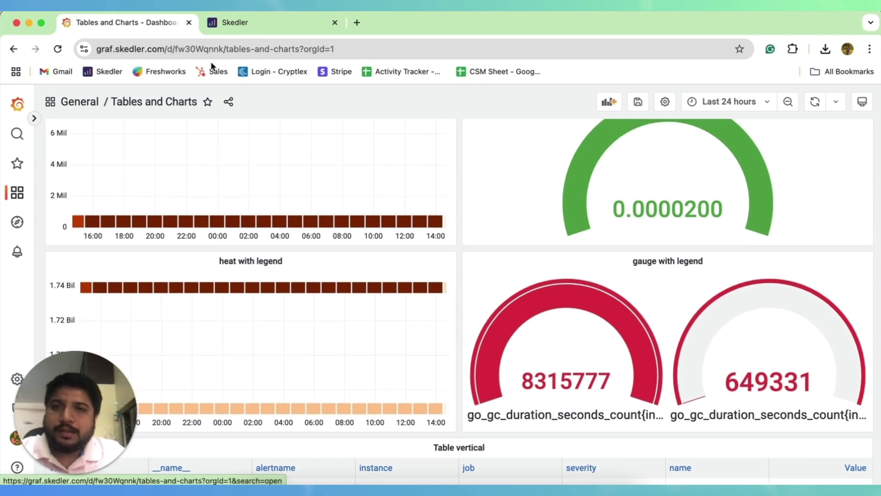
{"action": "left_click", "coordinate": [255, 22]}
{"action": "left_click", "coordinate": [415, 289]}
{"action": "type", "text": "tables"}
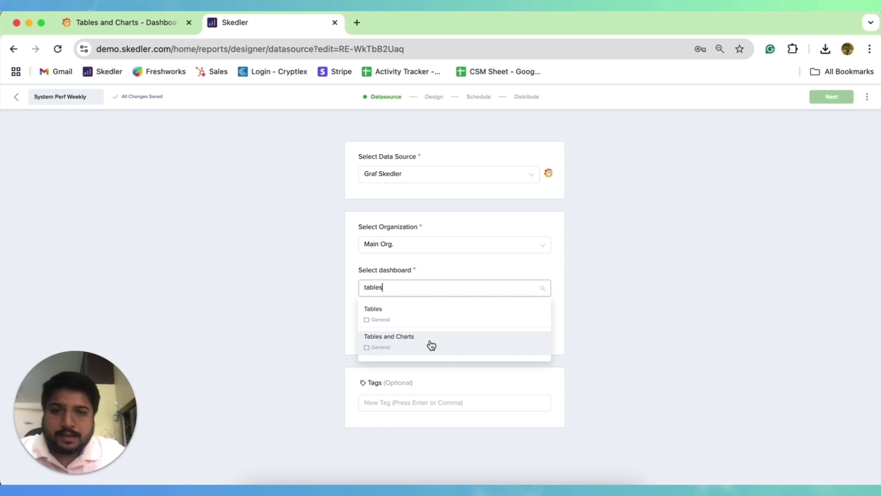
{"action": "left_click", "coordinate": [430, 340]}
{"action": "left_click", "coordinate": [833, 97]}
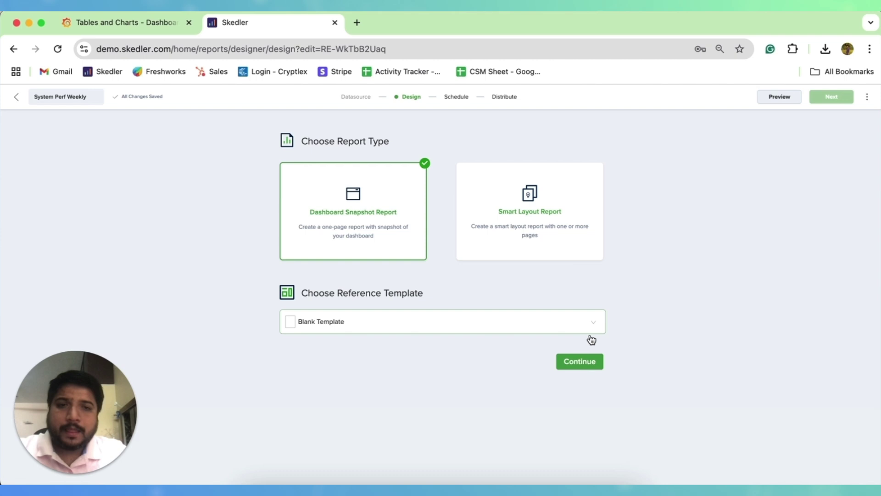
Keep Dashboard Snapshot Report with Blank Template and continue to the A4 canvas
{"action": "left_click", "coordinate": [583, 367]}
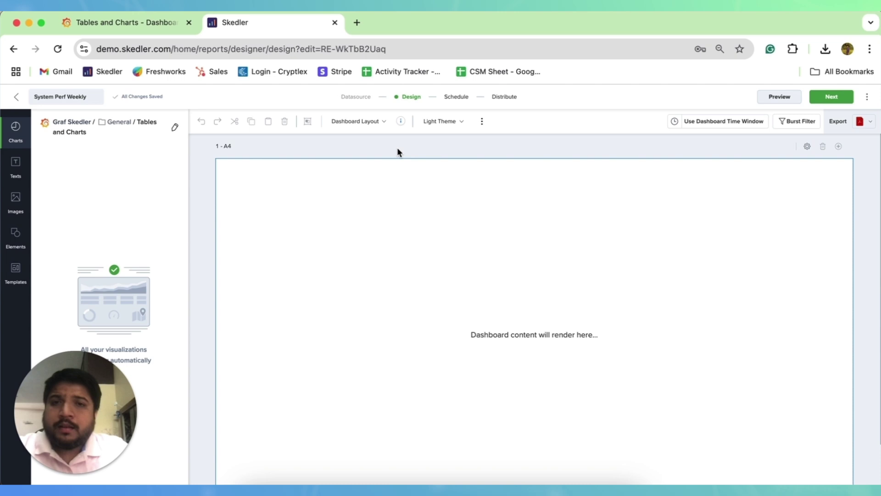
{"action": "left_click", "coordinate": [133, 22]}
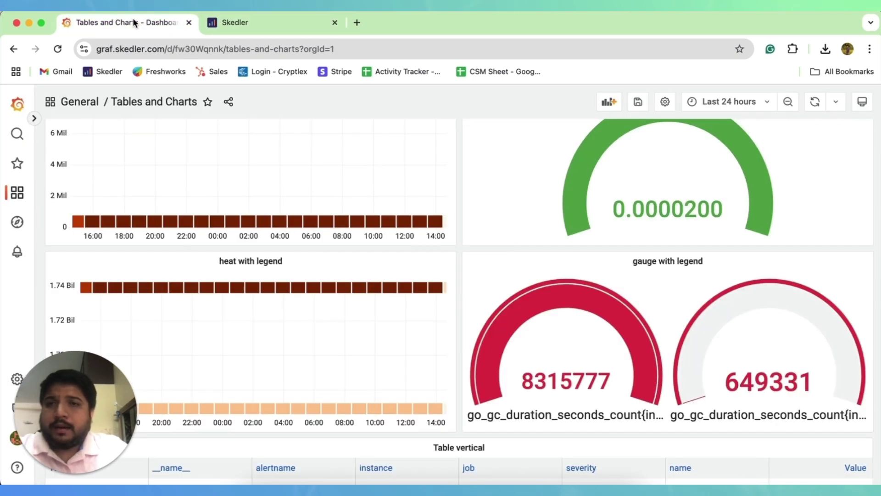
{"action": "left_click", "coordinate": [277, 24]}
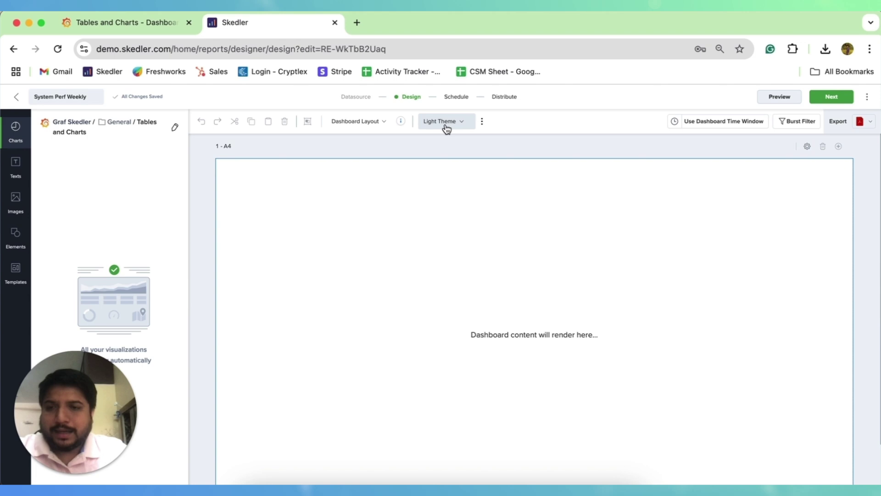
{"action": "left_click", "coordinate": [445, 123]}
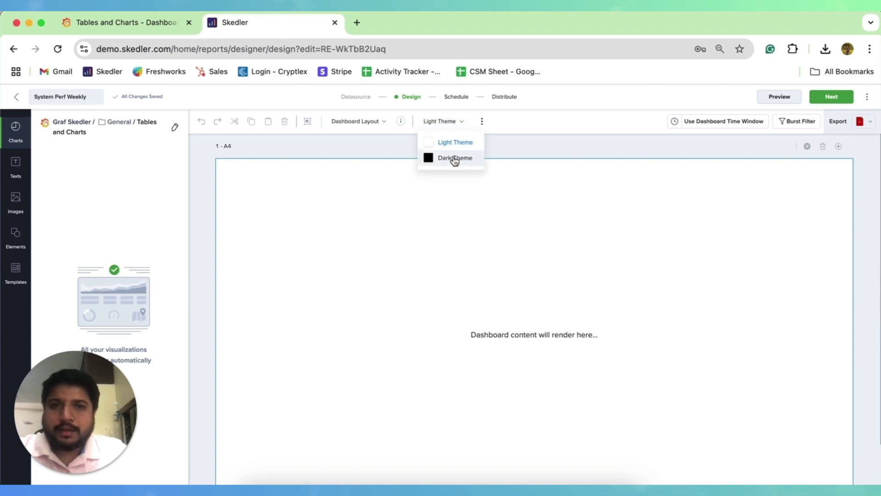
{"action": "left_click", "coordinate": [455, 143]}
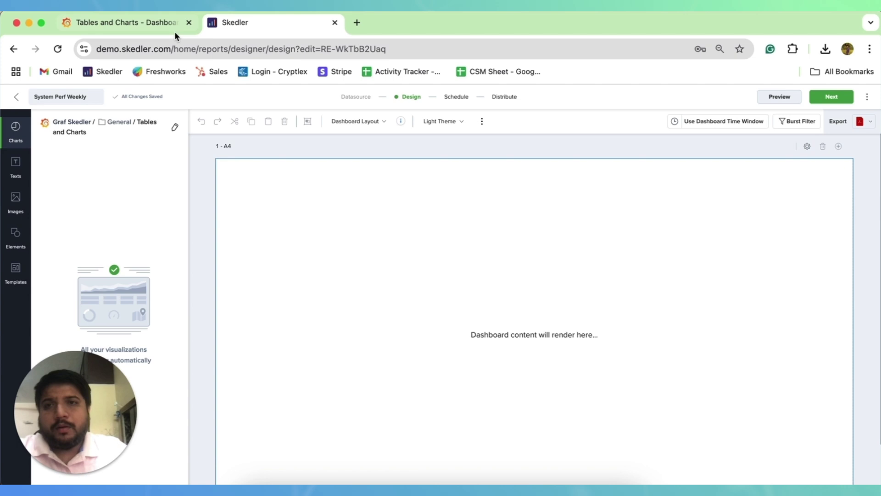
Change the Grafana dashboard time range to Last 15 minutes, via Last 3 hours
{"action": "left_click", "coordinate": [147, 26]}
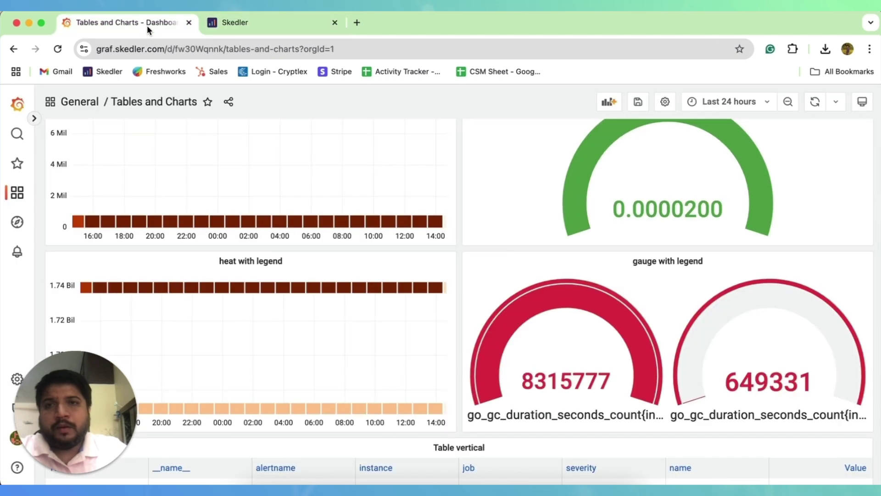
{"action": "left_click", "coordinate": [741, 107]}
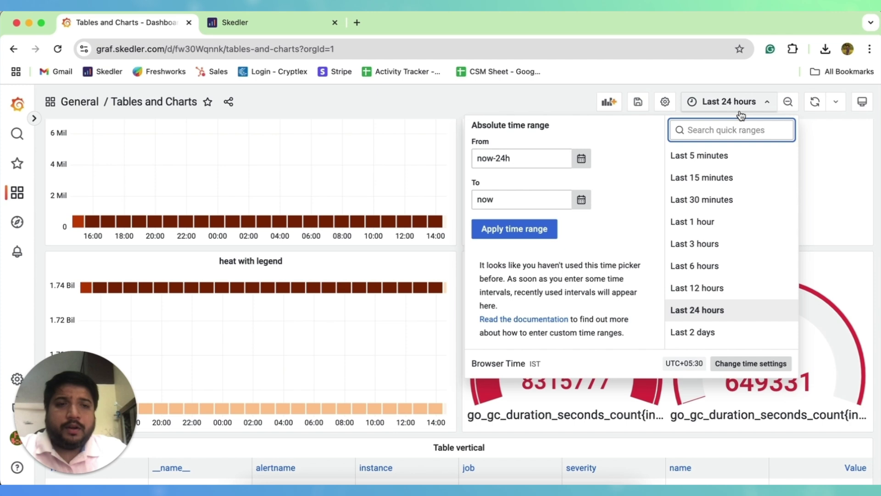
{"action": "left_click", "coordinate": [705, 245]}
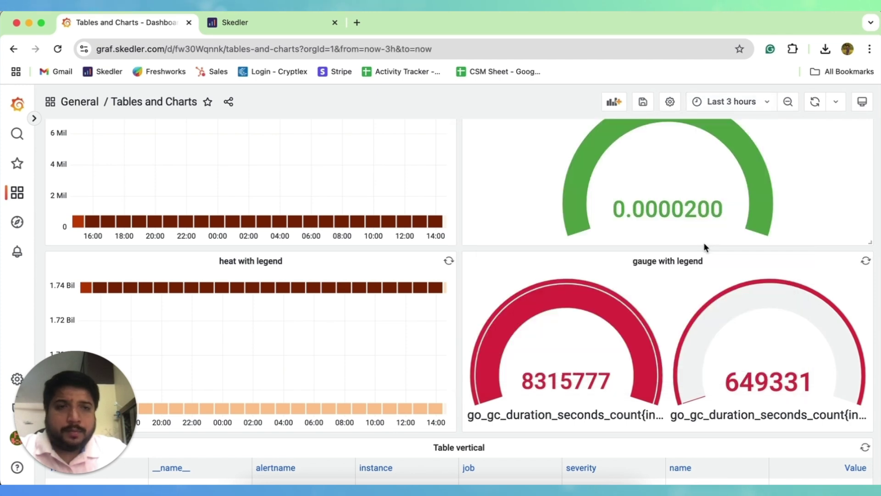
{"action": "left_click", "coordinate": [743, 102]}
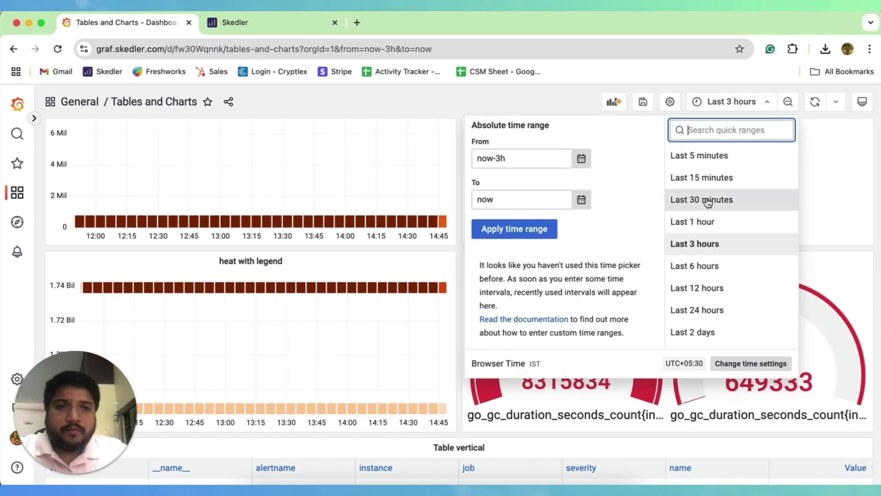
{"action": "left_click", "coordinate": [703, 178]}
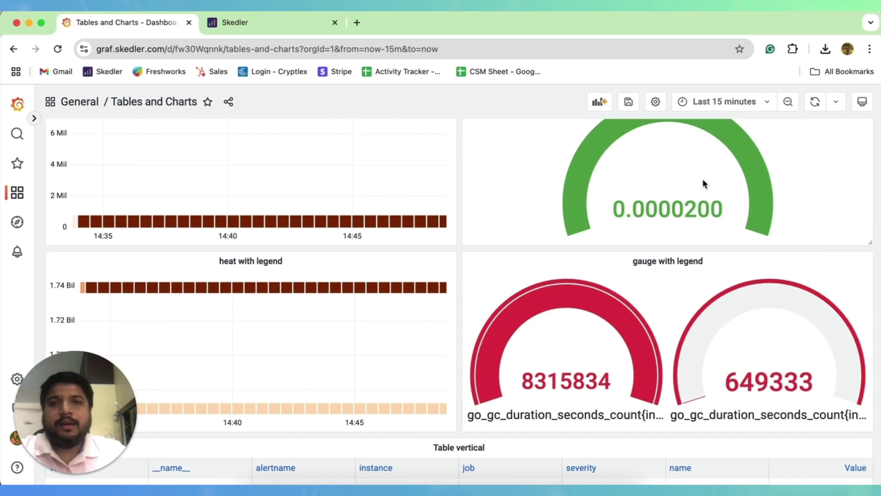
Give the report its own time window of Last 7 Days and save it
{"action": "left_click", "coordinate": [306, 24]}
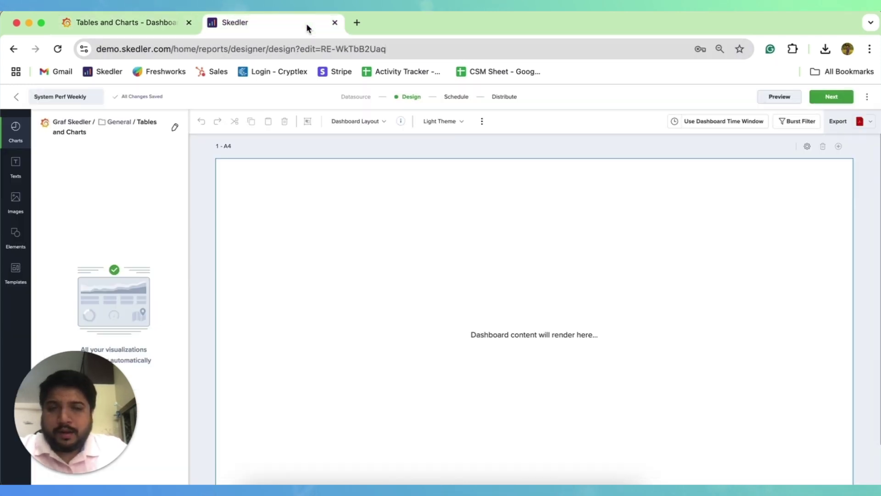
{"action": "left_click", "coordinate": [709, 124]}
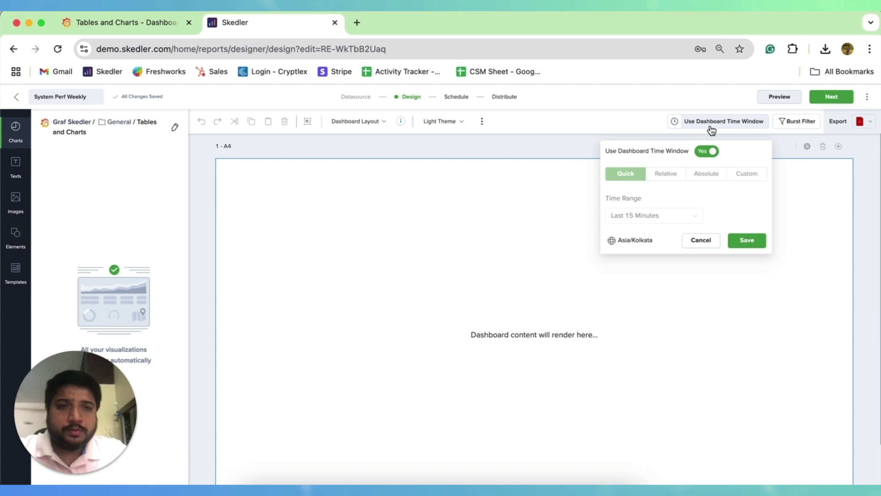
{"action": "left_click", "coordinate": [706, 153]}
{"action": "left_click", "coordinate": [656, 213]}
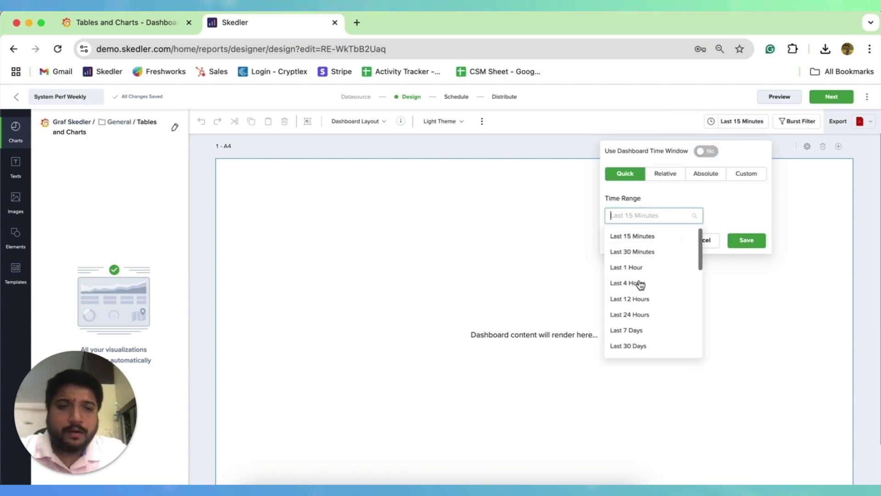
{"action": "left_click", "coordinate": [630, 330]}
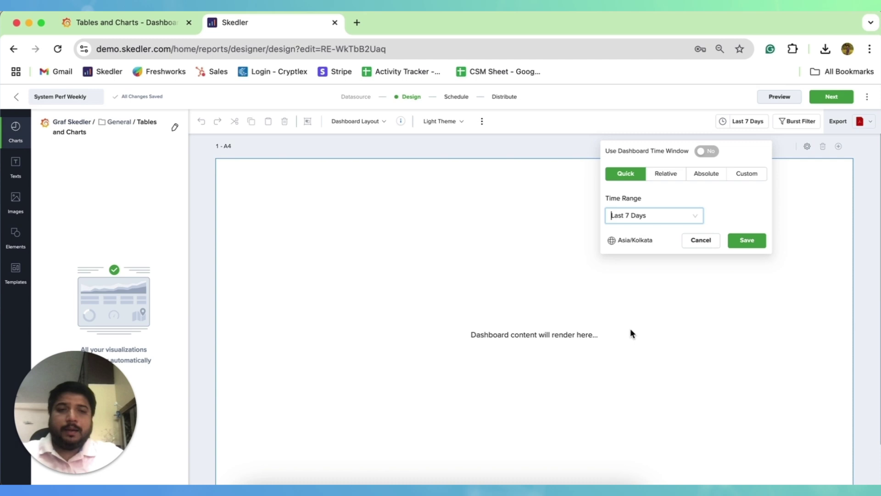
{"action": "left_click", "coordinate": [747, 240]}
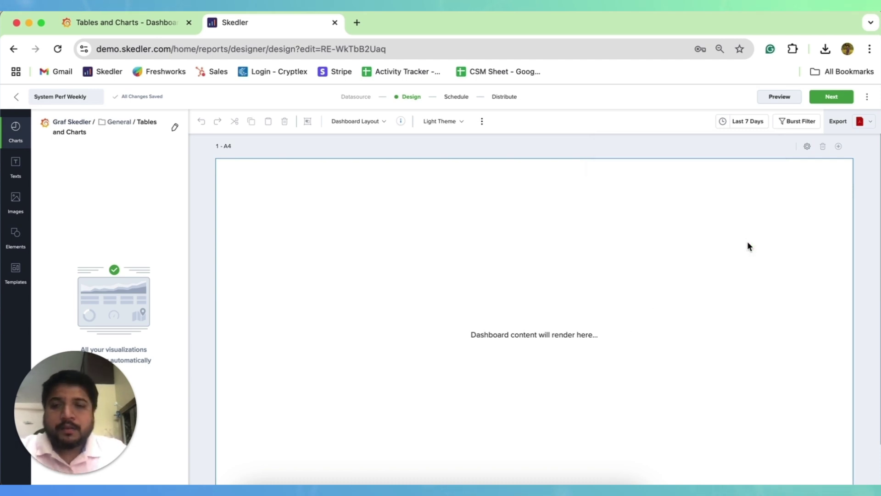
Preview the report and scroll through its panels rendered for 04/19–04/25
{"action": "left_click", "coordinate": [780, 97]}
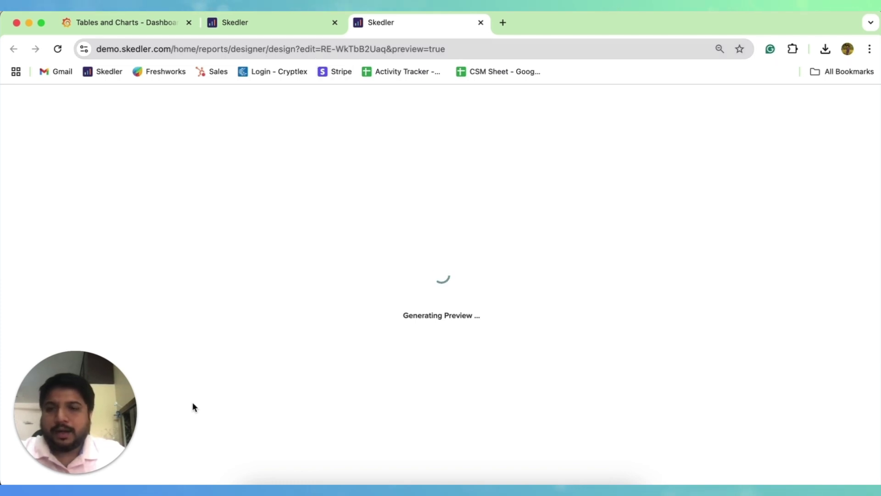
{"action": "left_click", "coordinate": [24, 433]}
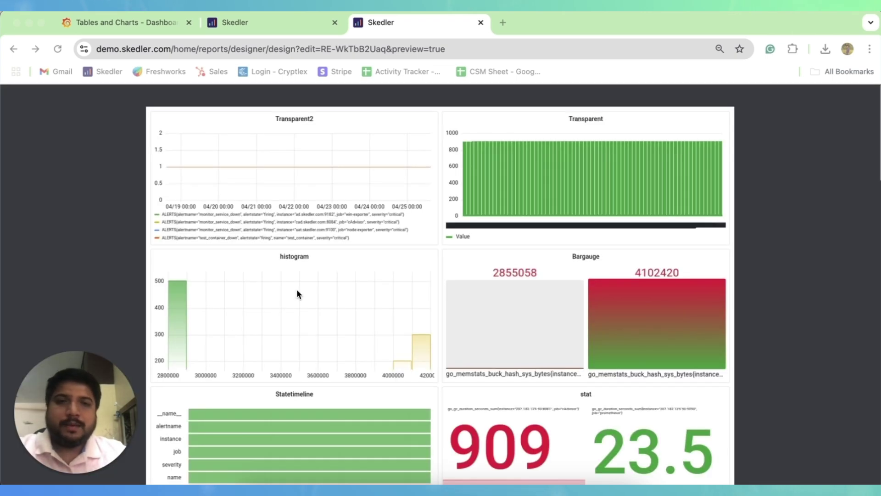
{"action": "scroll", "coordinate": [451, 274], "scroll_direction": "down", "scroll_amount": 3}
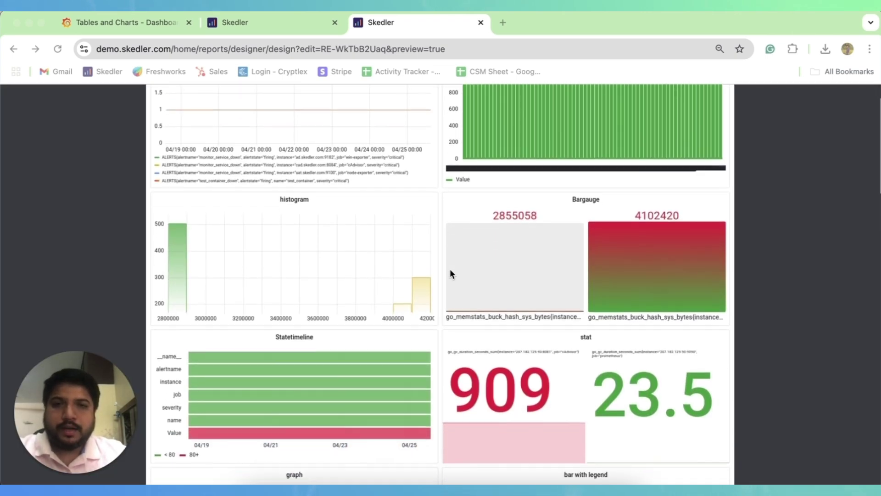
{"action": "scroll", "coordinate": [450, 273], "scroll_direction": "down", "scroll_amount": 6}
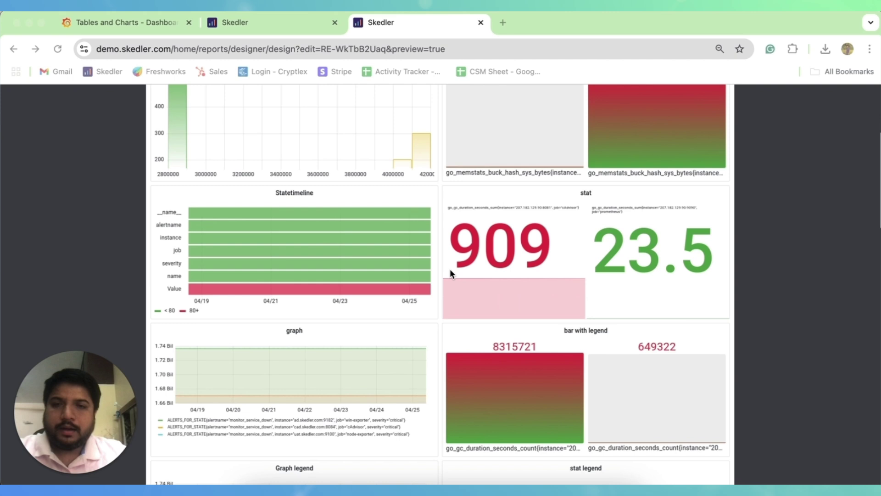
{"action": "scroll", "coordinate": [450, 273], "scroll_direction": "down", "scroll_amount": 11}
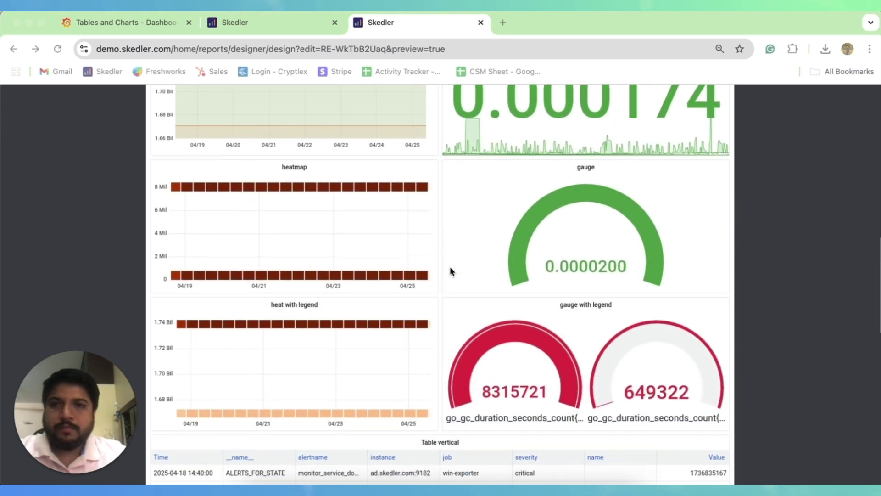
{"action": "scroll", "coordinate": [450, 272], "scroll_direction": "down", "scroll_amount": 3}
Go back to the System Perf Weekly designer in Skedler
{"action": "left_click", "coordinate": [153, 25]}
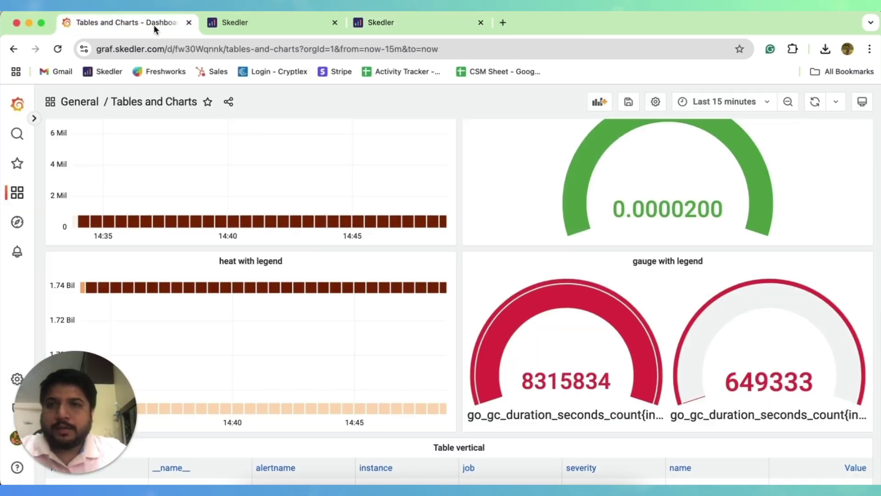
{"action": "left_click", "coordinate": [283, 28]}
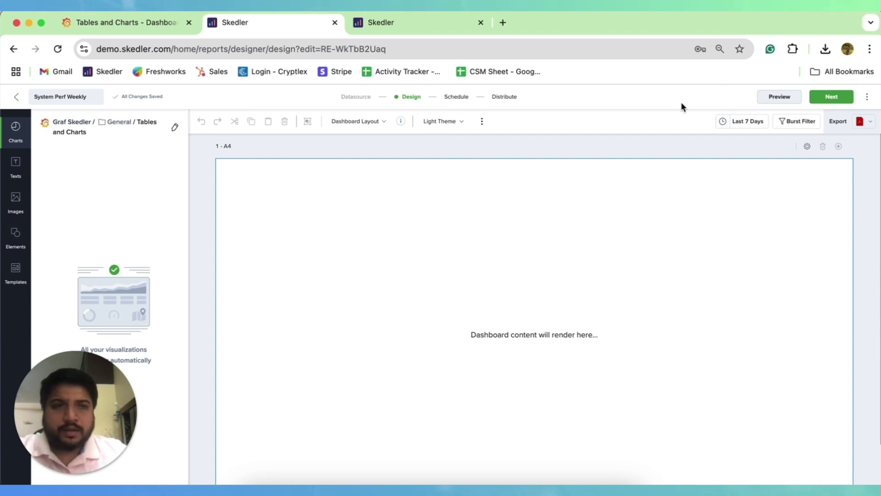
Make the report recur weekly with a 10:00 start time
{"action": "left_click", "coordinate": [832, 102]}
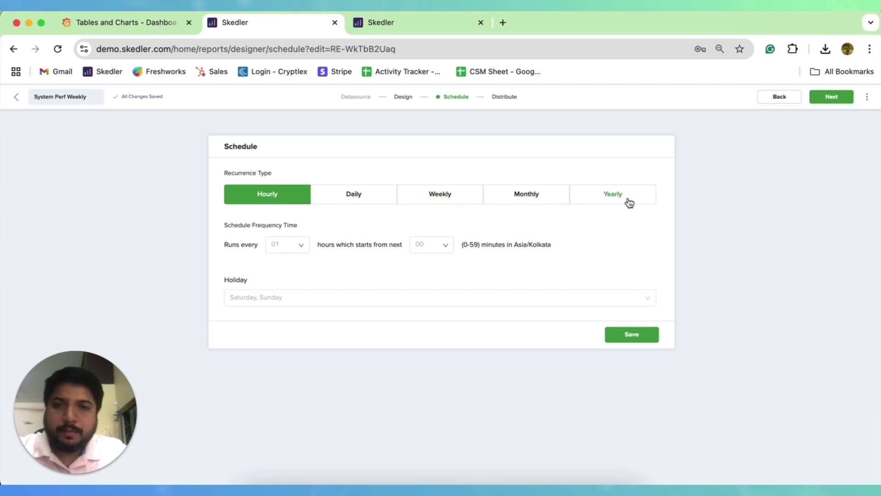
{"action": "left_click", "coordinate": [465, 201]}
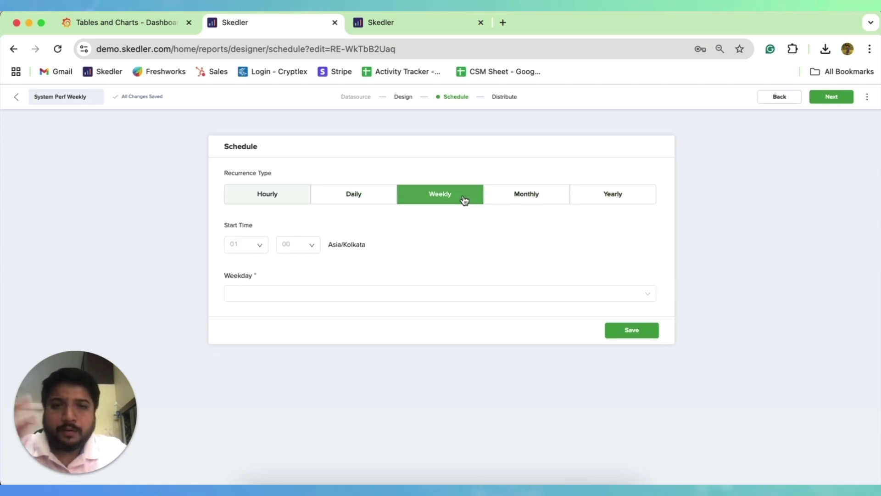
{"action": "left_click", "coordinate": [257, 244]}
{"action": "scroll", "coordinate": [244, 351], "scroll_direction": "down", "scroll_amount": 3}
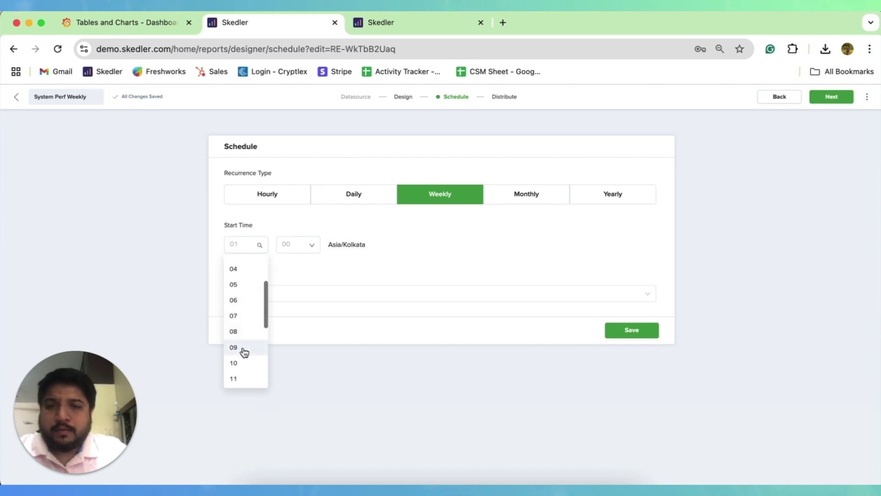
{"action": "scroll", "coordinate": [242, 351], "scroll_direction": "down", "scroll_amount": 1}
{"action": "left_click", "coordinate": [242, 350]}
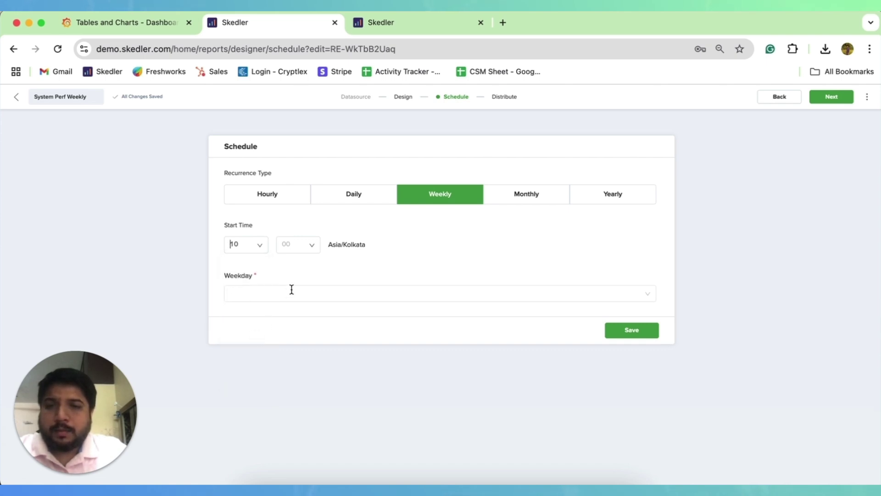
{"action": "left_click", "coordinate": [309, 250]}
{"action": "left_click", "coordinate": [300, 263]}
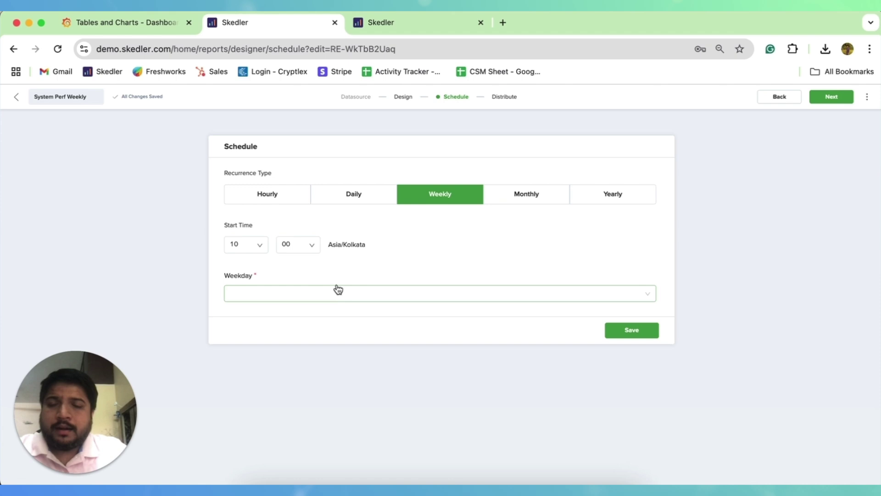
Set the weekly run day to Friday only, removing Monday
{"action": "left_click", "coordinate": [338, 289]}
{"action": "left_click", "coordinate": [295, 319]}
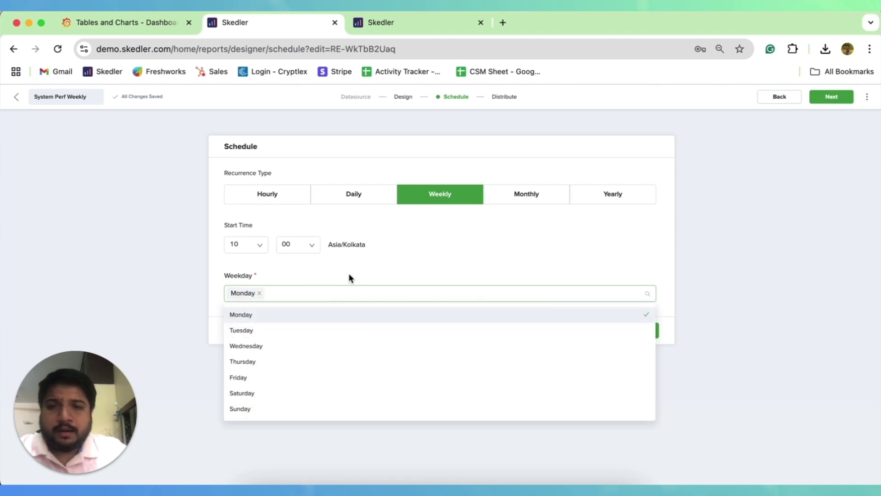
{"action": "left_click", "coordinate": [386, 261]}
{"action": "left_click", "coordinate": [260, 292]}
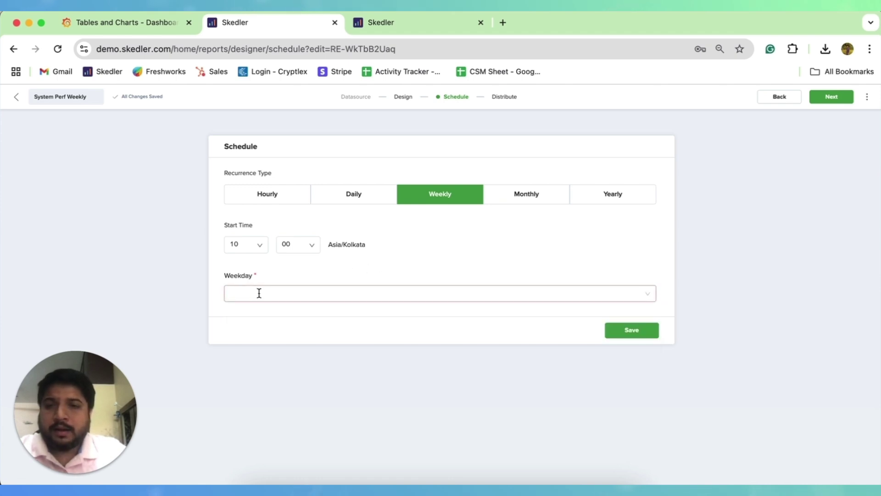
{"action": "left_click", "coordinate": [266, 294]}
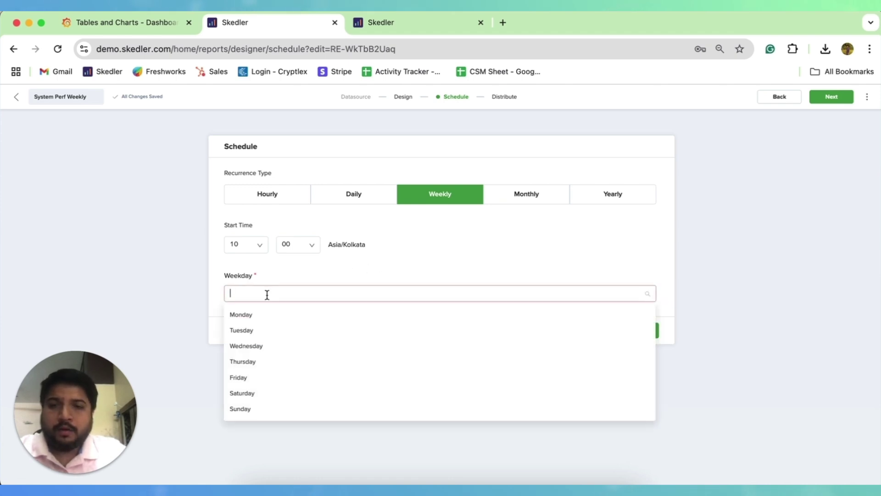
{"action": "left_click", "coordinate": [247, 382]}
{"action": "left_click", "coordinate": [401, 261]}
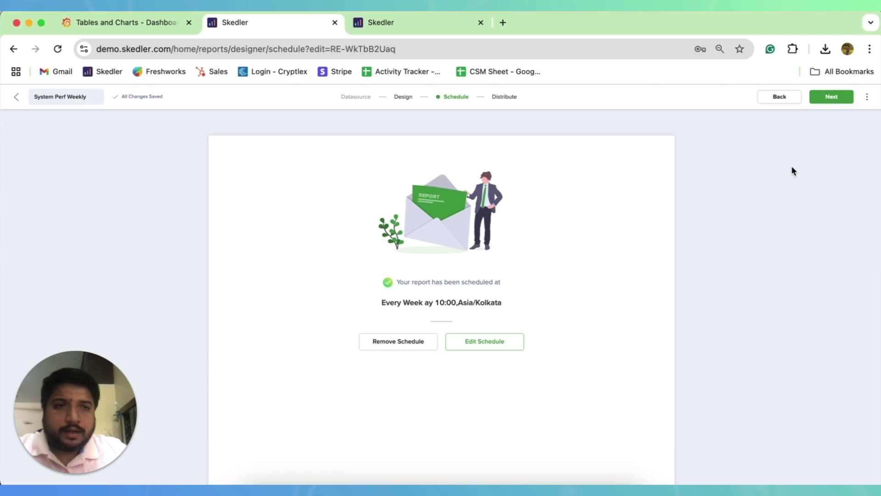
Pass through the distribution settings unchanged and finish on the Reports list
{"action": "left_click", "coordinate": [834, 104]}
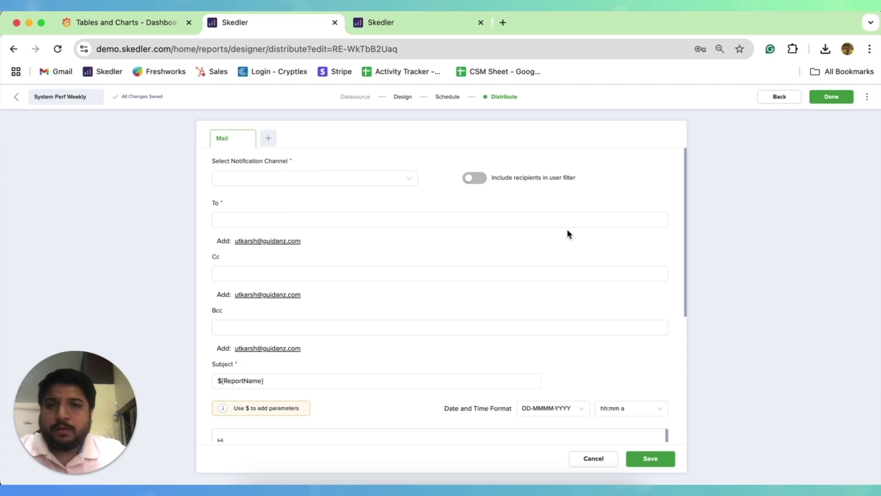
{"action": "left_click", "coordinate": [271, 140]}
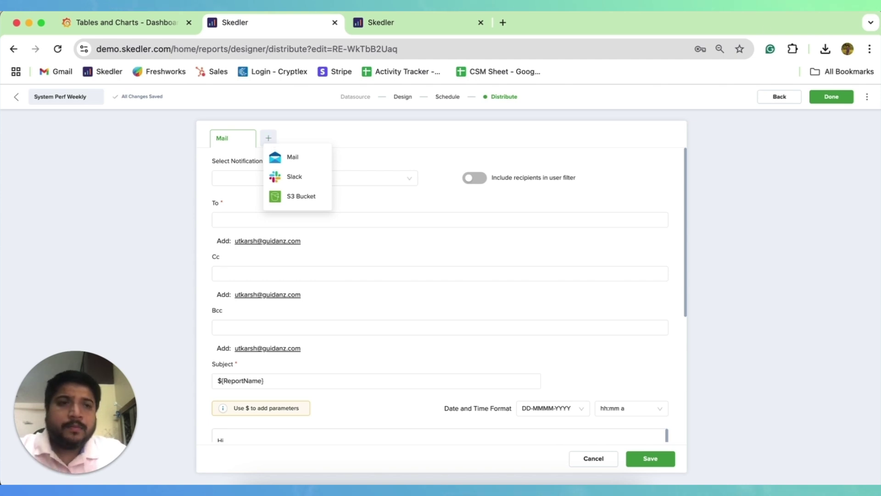
{"action": "left_click", "coordinate": [825, 98]}
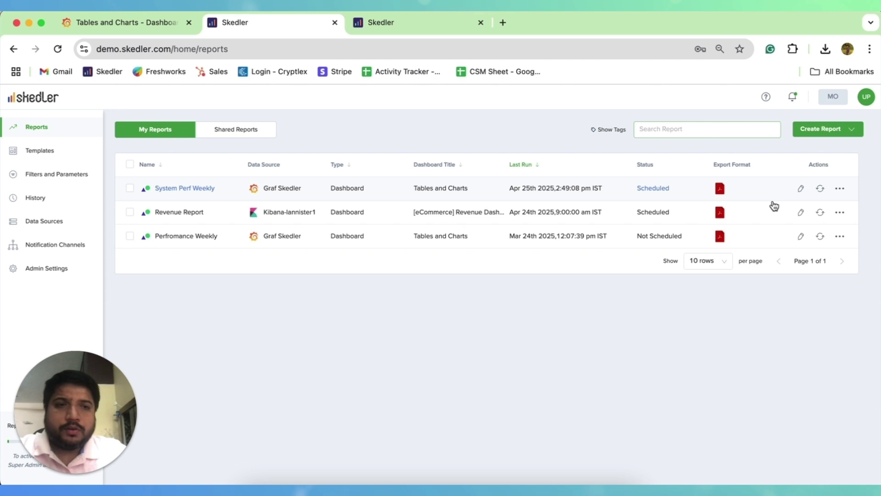
Generate System Perf Weekly now so its last run reads Apr 25th 2025, 2:49:08 pm IST
{"action": "left_click", "coordinate": [820, 189]}
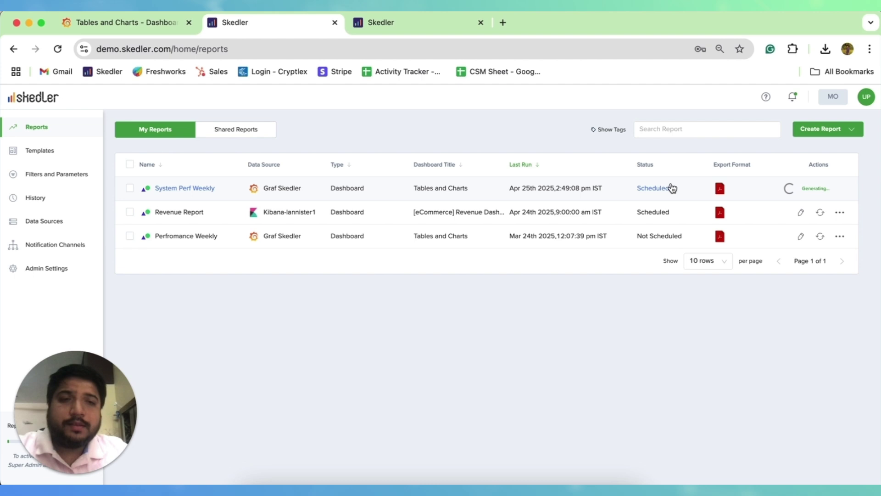
{"action": "mouse_move", "coordinate": [661, 188]}
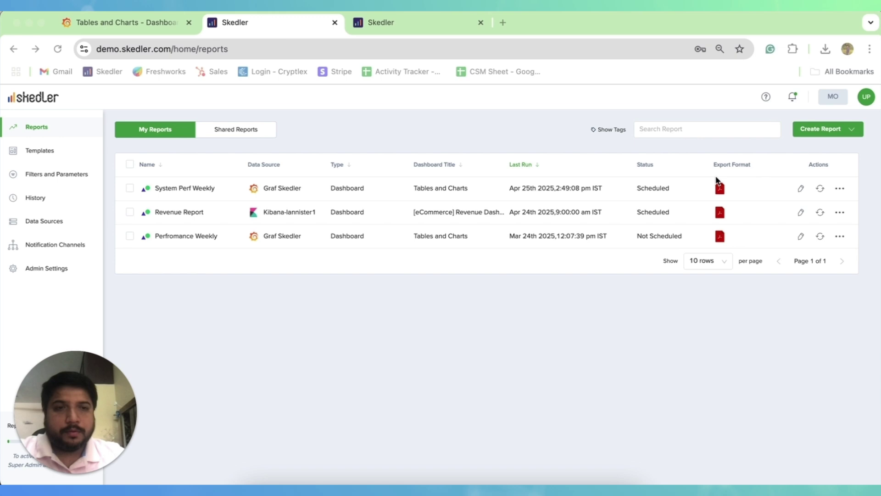
Download the report PDF and open System_Perf_Weekly-2025-04-25T09_20_53.pdf from Chrome's downloads
{"action": "left_click", "coordinate": [720, 191]}
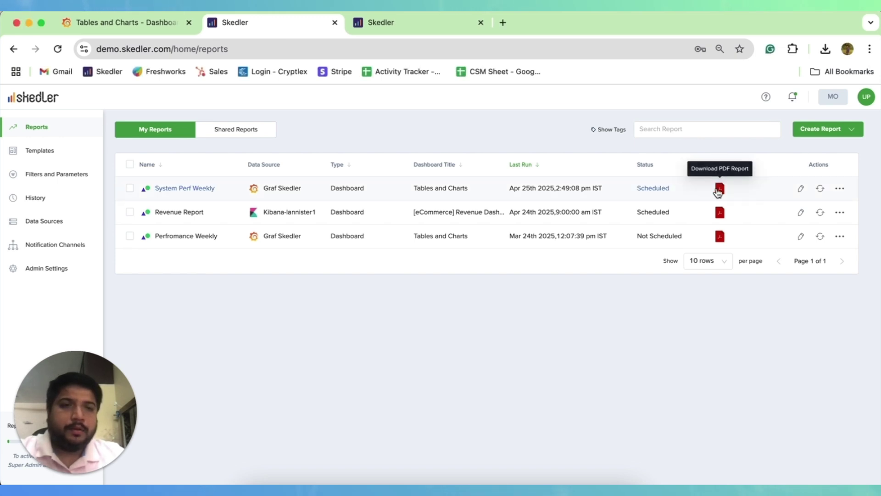
{"action": "left_click", "coordinate": [719, 191]}
{"action": "left_click", "coordinate": [840, 189]}
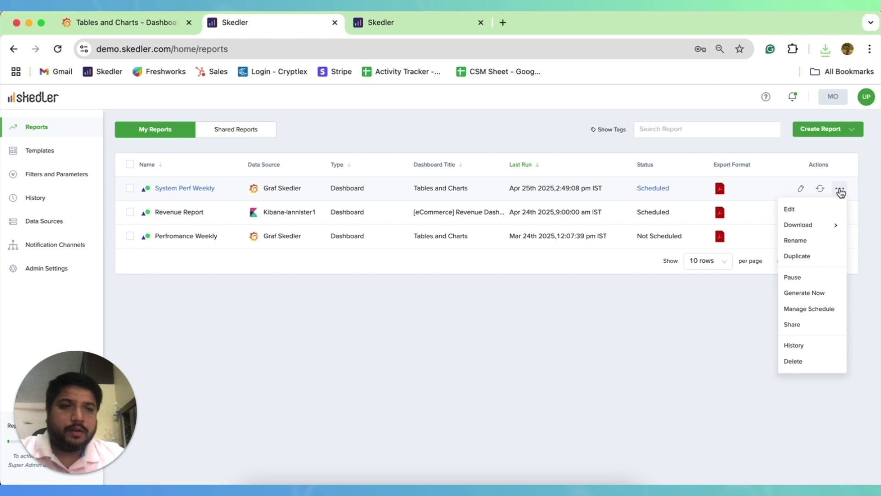
{"action": "left_click", "coordinate": [826, 54]}
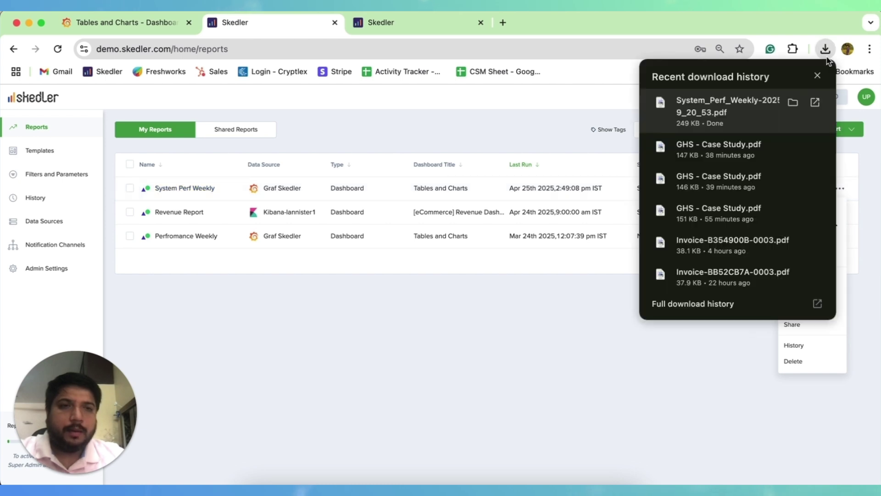
{"action": "left_click", "coordinate": [748, 111]}
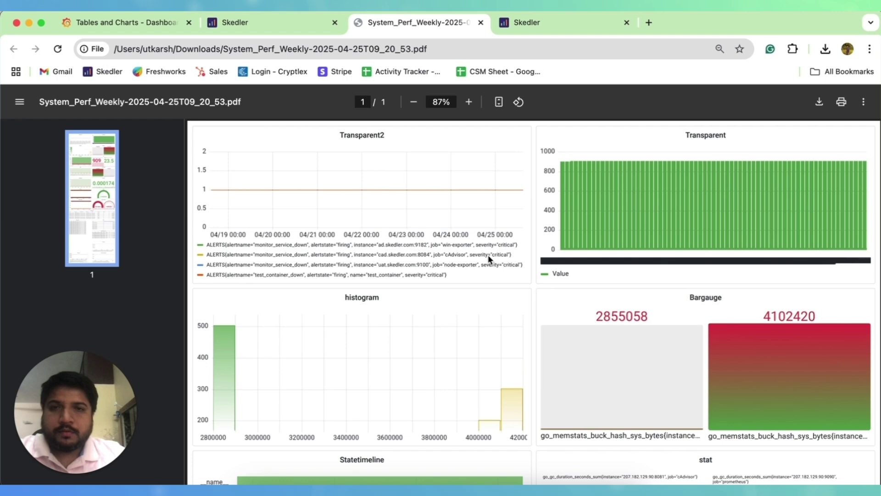
Scroll through the PDF's Transparent2, histogram and Bargauge panels, then go back to Skedler's Reports list
{"action": "scroll", "coordinate": [489, 255], "scroll_direction": "down", "scroll_amount": 10}
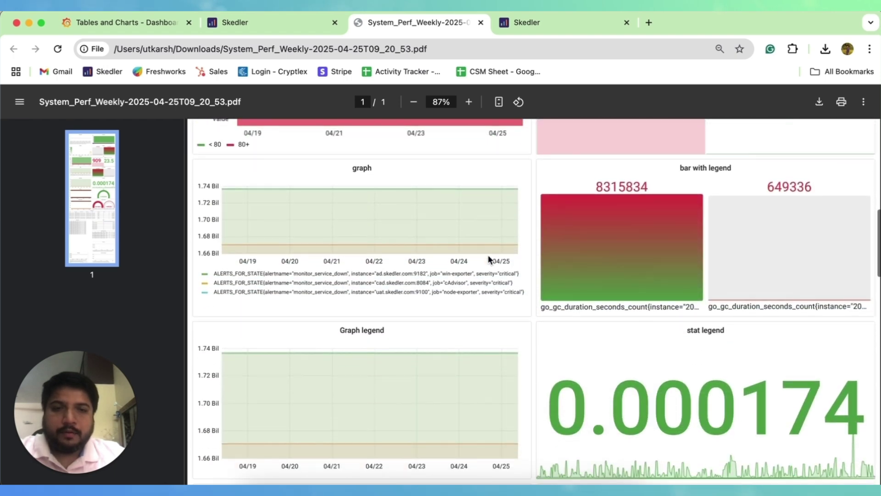
{"action": "scroll", "coordinate": [490, 259], "scroll_direction": "down", "scroll_amount": 10}
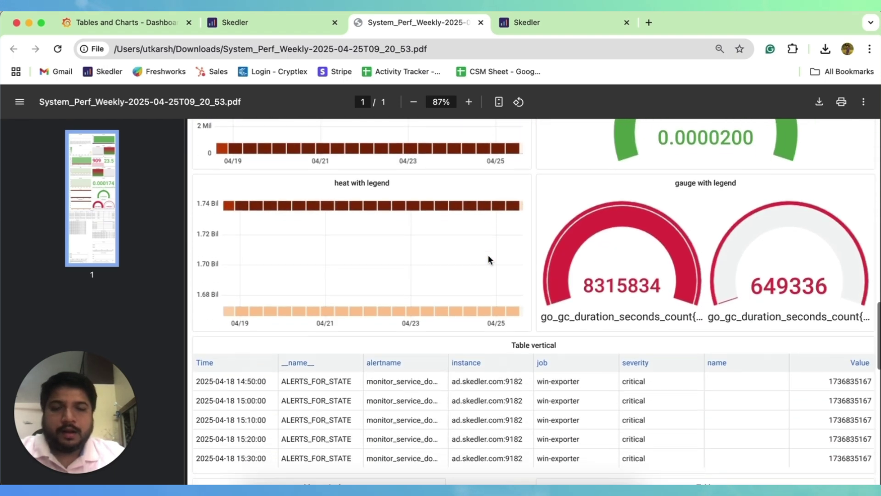
{"action": "scroll", "coordinate": [488, 254], "scroll_direction": "down", "scroll_amount": 8}
{"action": "scroll", "coordinate": [488, 255], "scroll_direction": "up", "scroll_amount": 5}
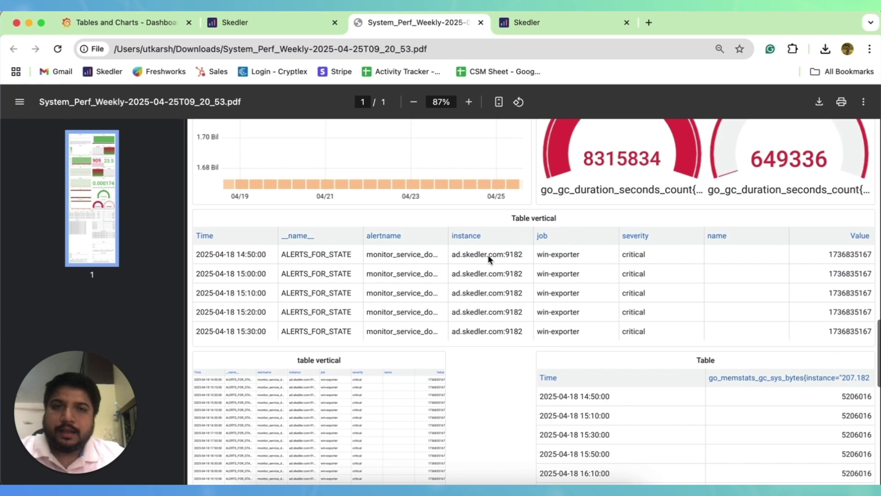
{"action": "scroll", "coordinate": [489, 255], "scroll_direction": "up", "scroll_amount": 10}
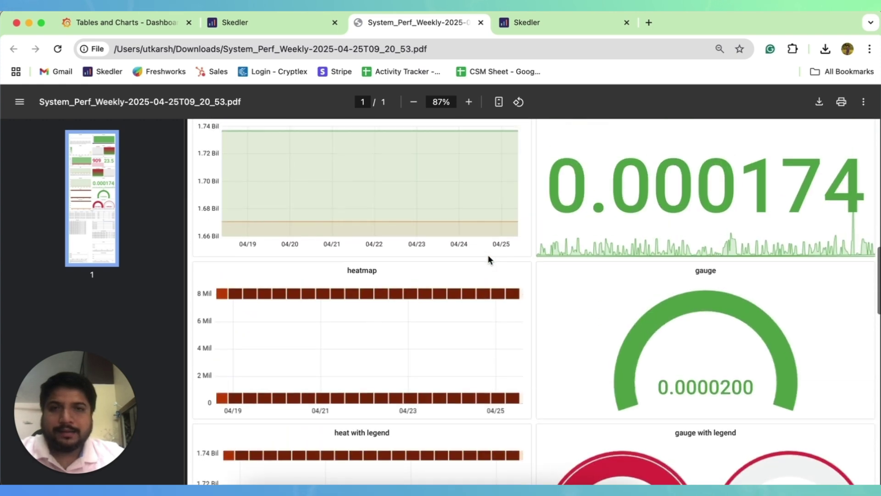
{"action": "left_click", "coordinate": [307, 28]}
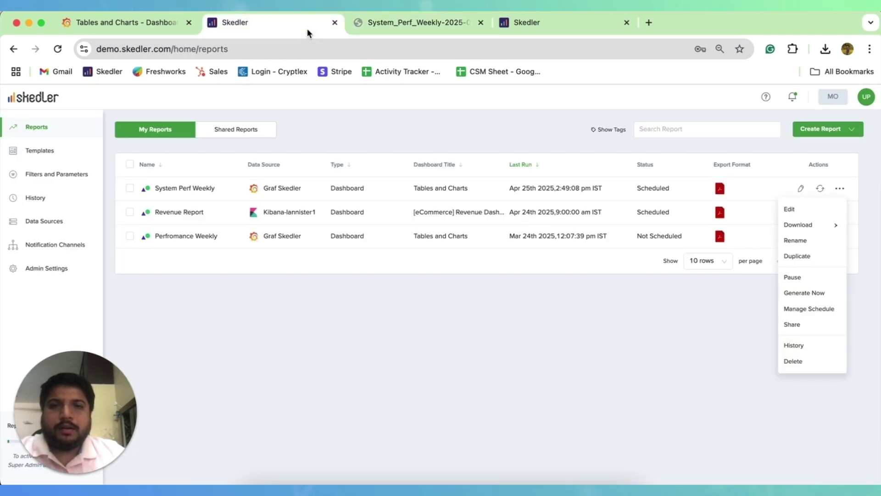